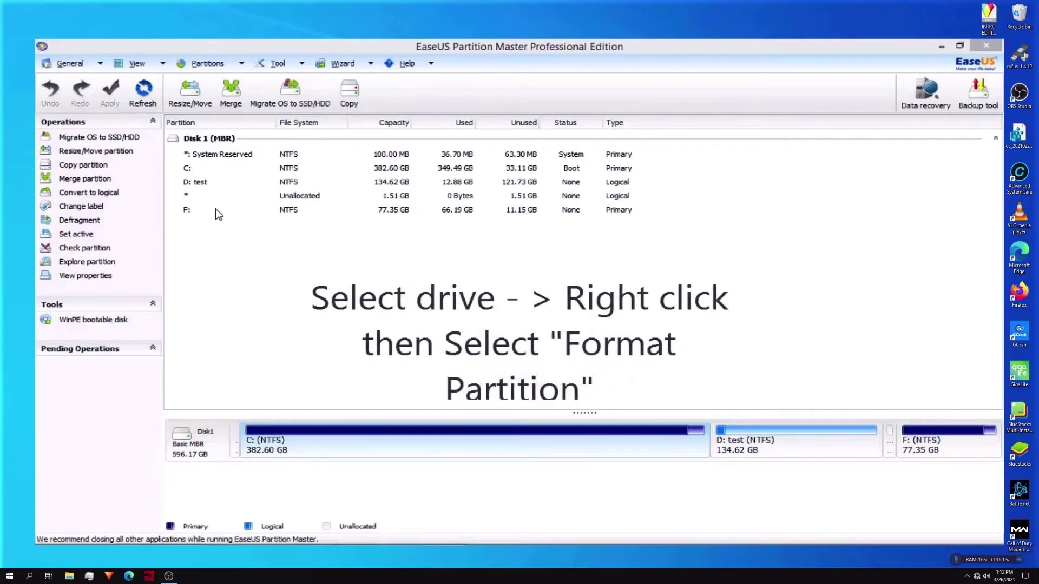
Format partition F: with the label data, the NTFS file system and a 4KB cluster size
right_click(218, 213)
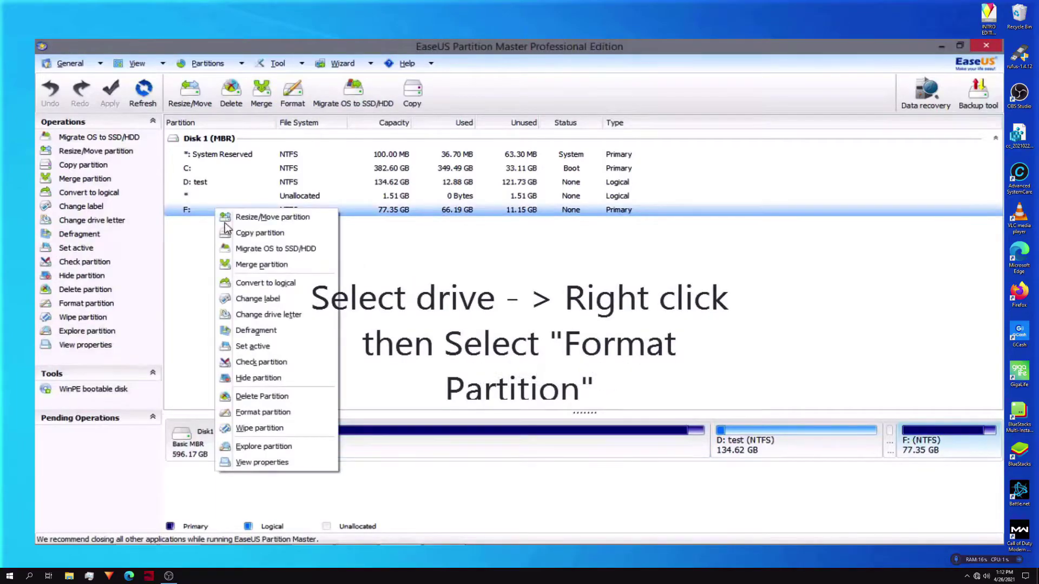
click(271, 413)
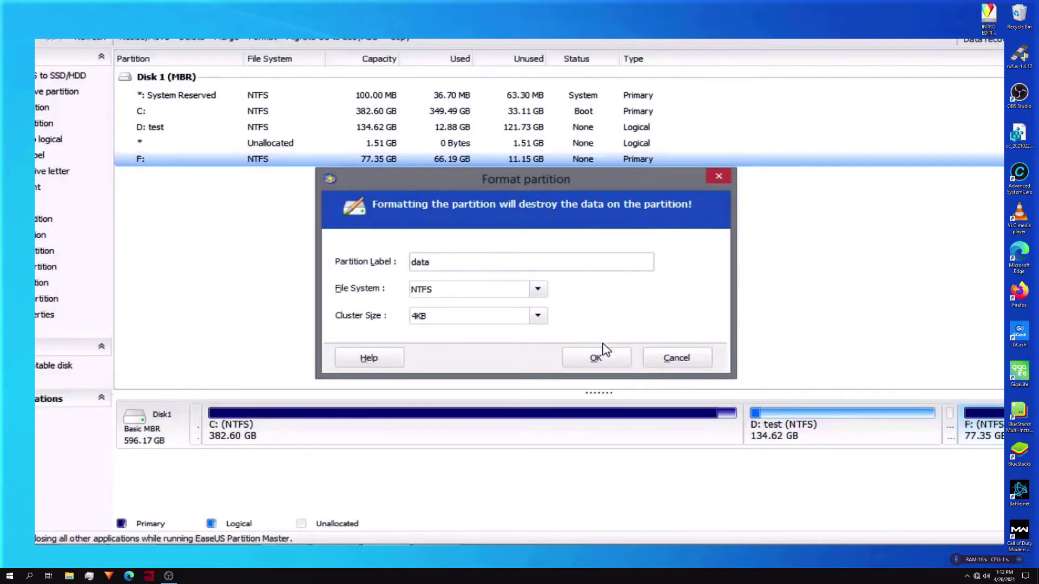
click(596, 359)
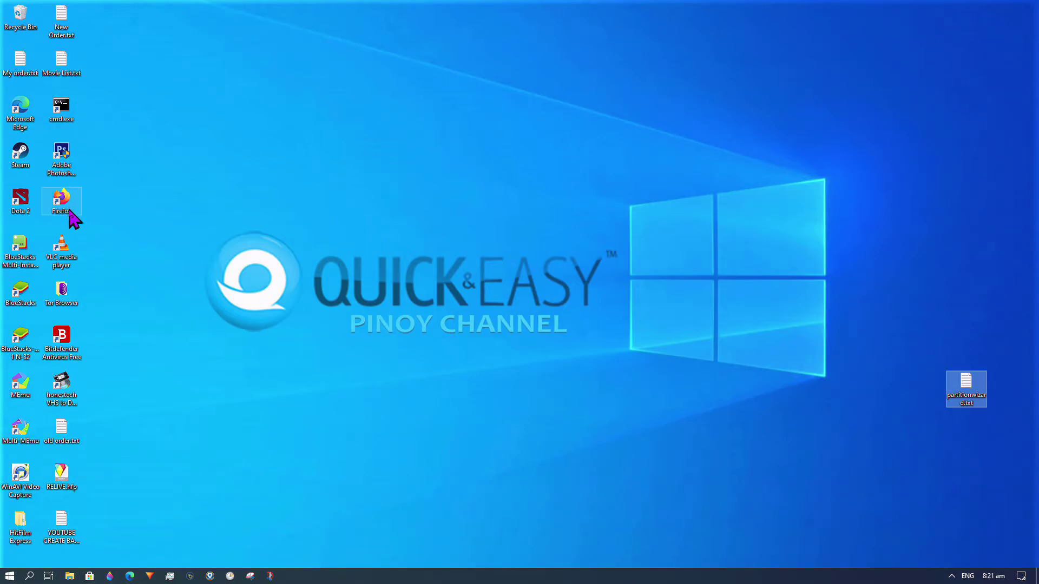
Switch to Firefox and load the web address copied from the desktop file partitionwizard.txt
double_click(73, 217)
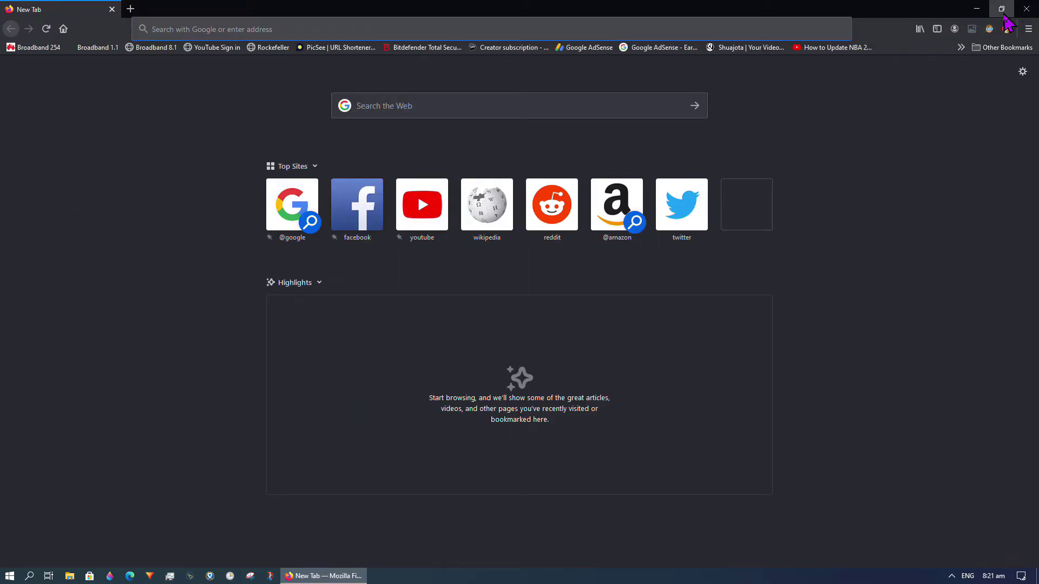
click(1002, 14)
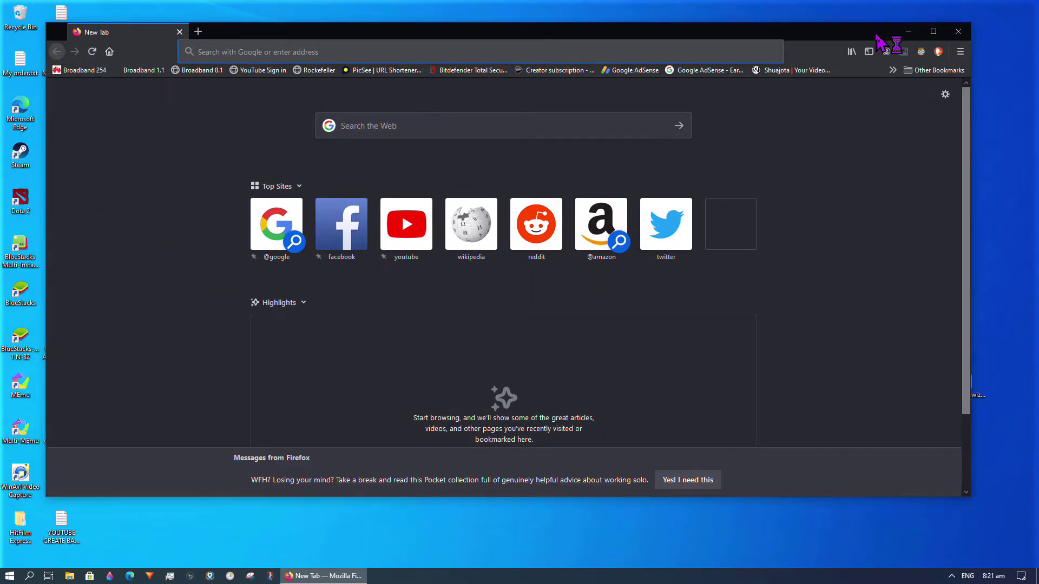
double_click(966, 384)
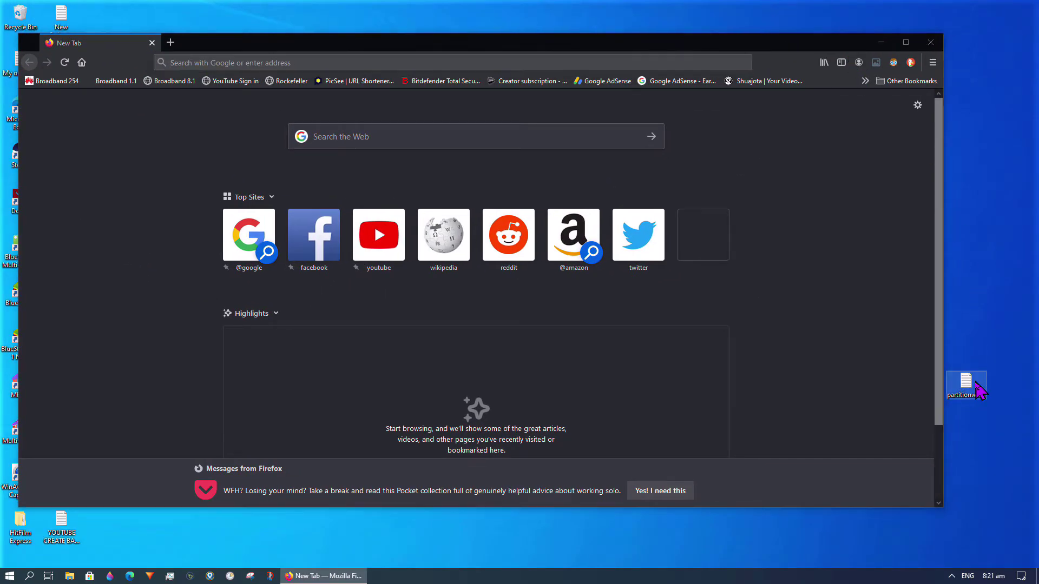
drag(553, 139, 295, 141)
right_click(295, 141)
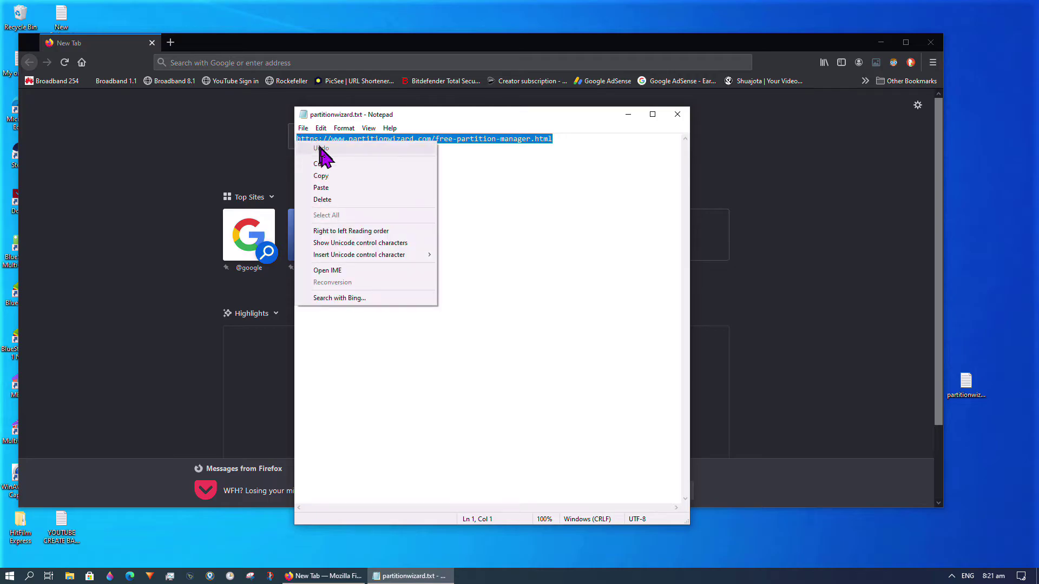
click(336, 173)
click(678, 114)
right_click(349, 63)
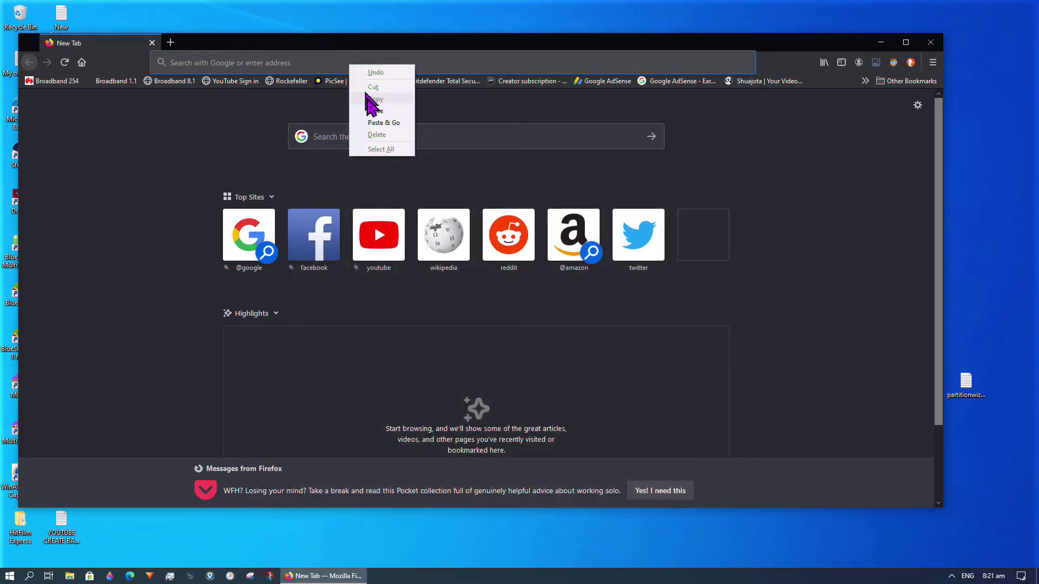
click(395, 119)
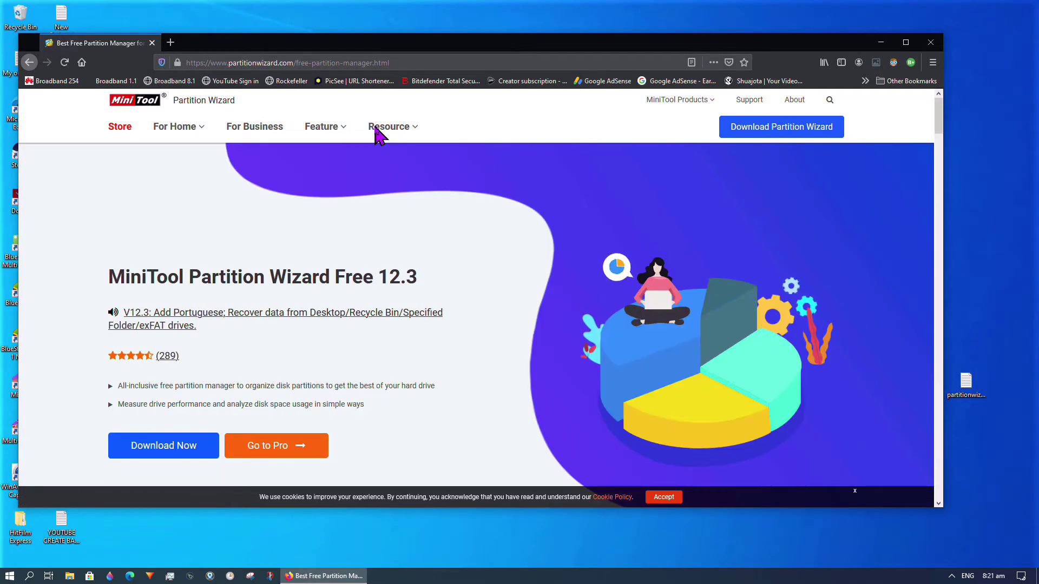
Download the Free Edition of MiniTool Partition Wizard, saving pw1203-free-online.exe, and accept the site's cookies
scroll(336, 356, down, 4)
scroll(324, 347, up, 4)
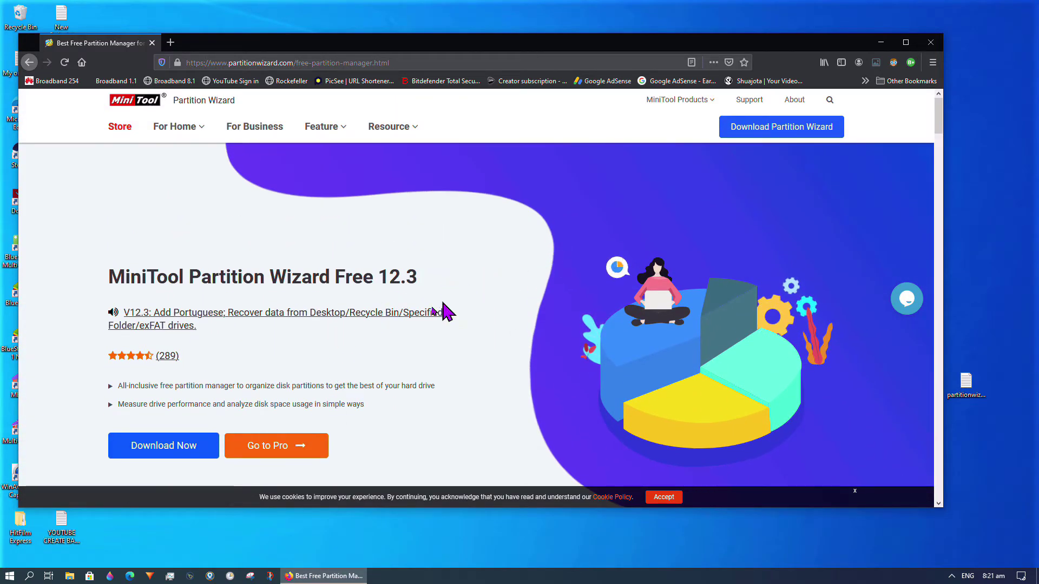
mouse_move(755, 140)
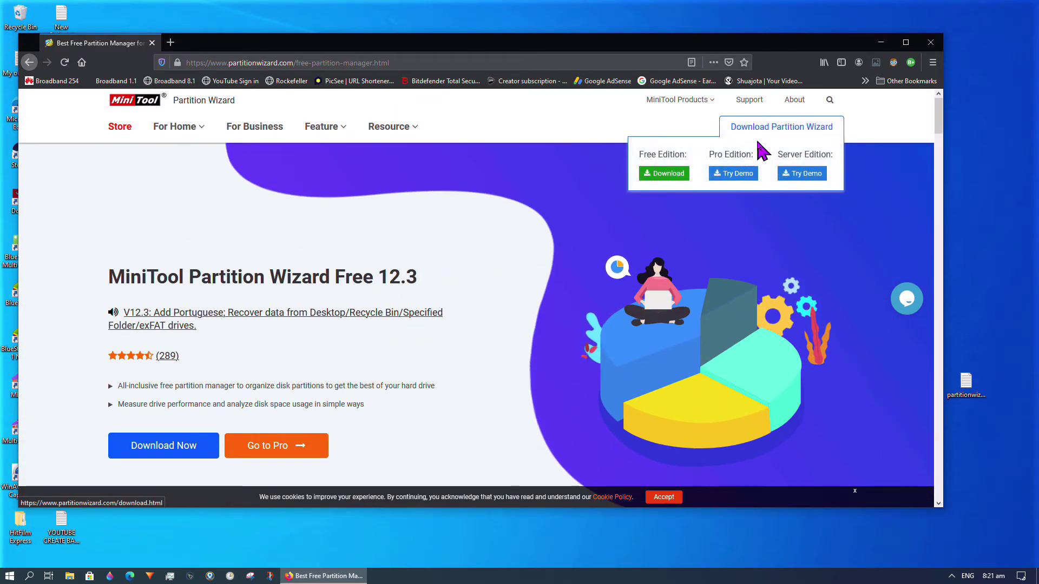
click(681, 177)
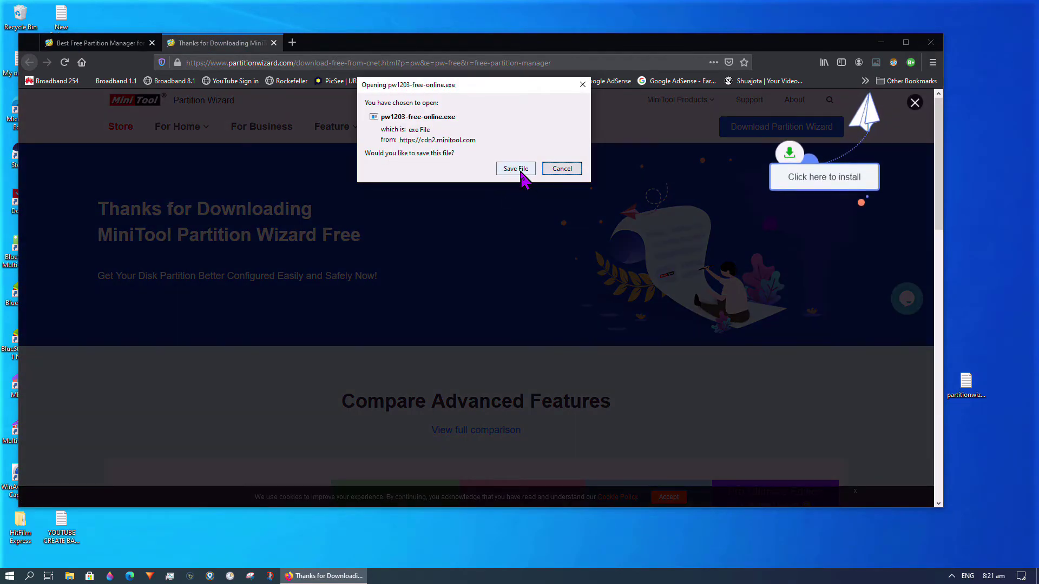
click(512, 171)
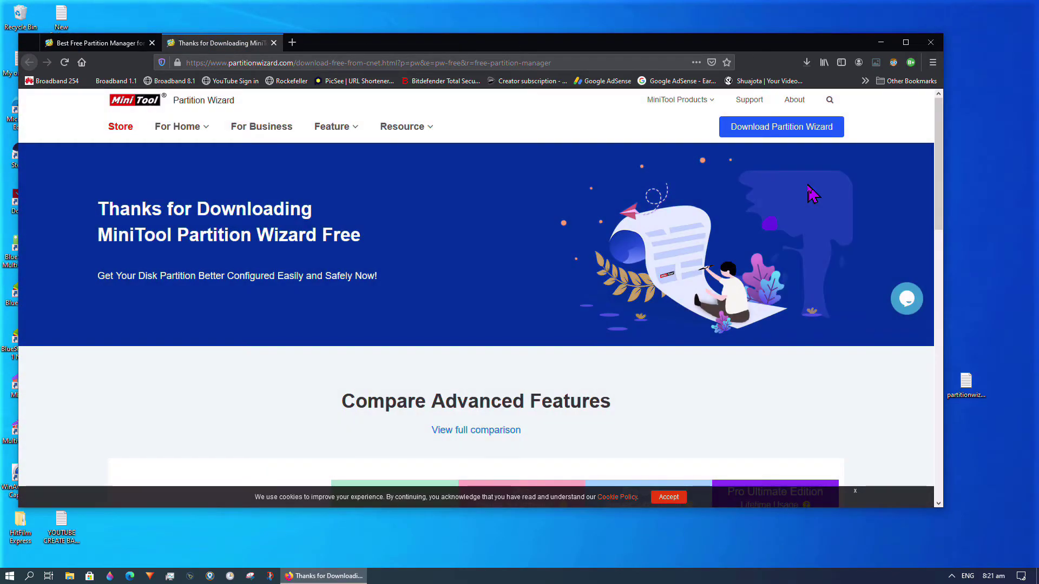
click(806, 63)
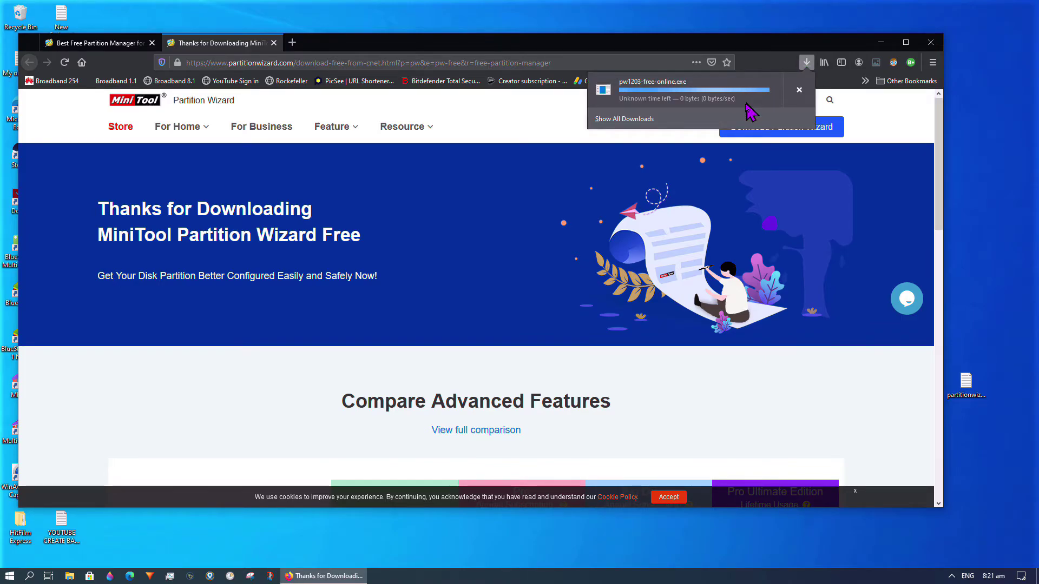
click(658, 498)
Run the downloaded pw1203-free-online.exe and proceed to the MiniTool Partition Wizard Free setup
click(806, 62)
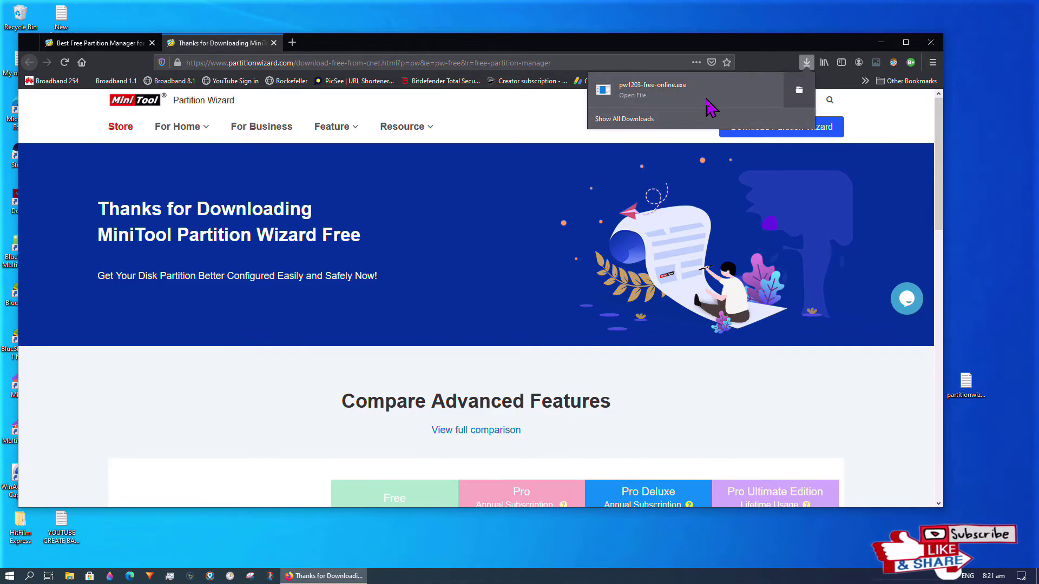
click(709, 105)
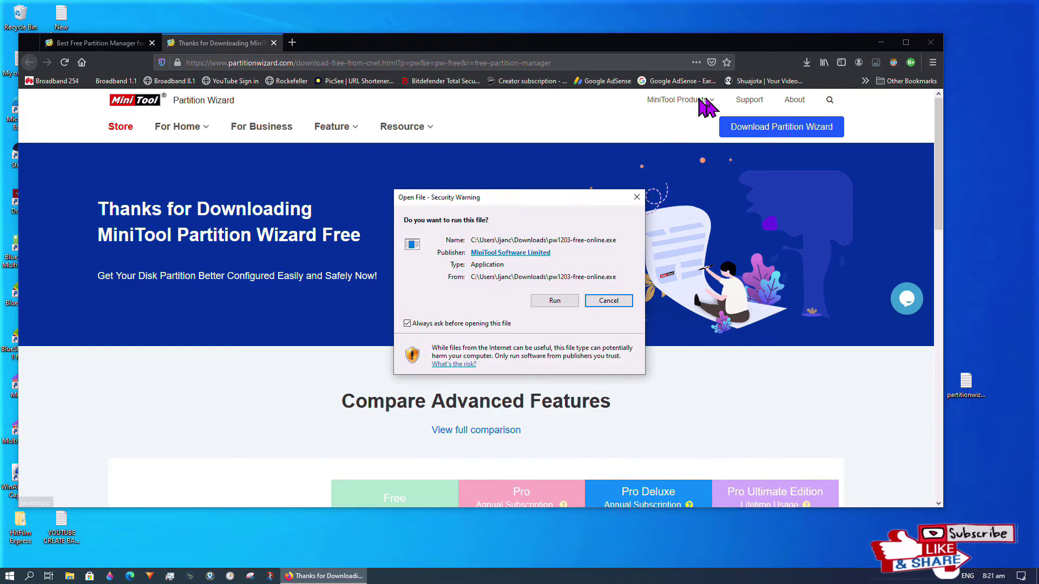
click(554, 301)
click(479, 363)
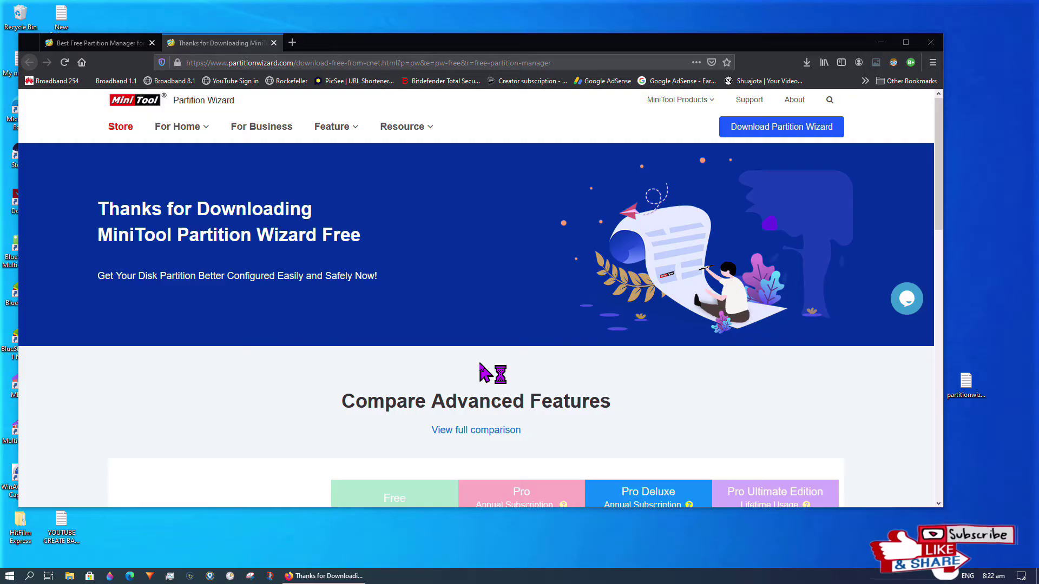
key(Return)
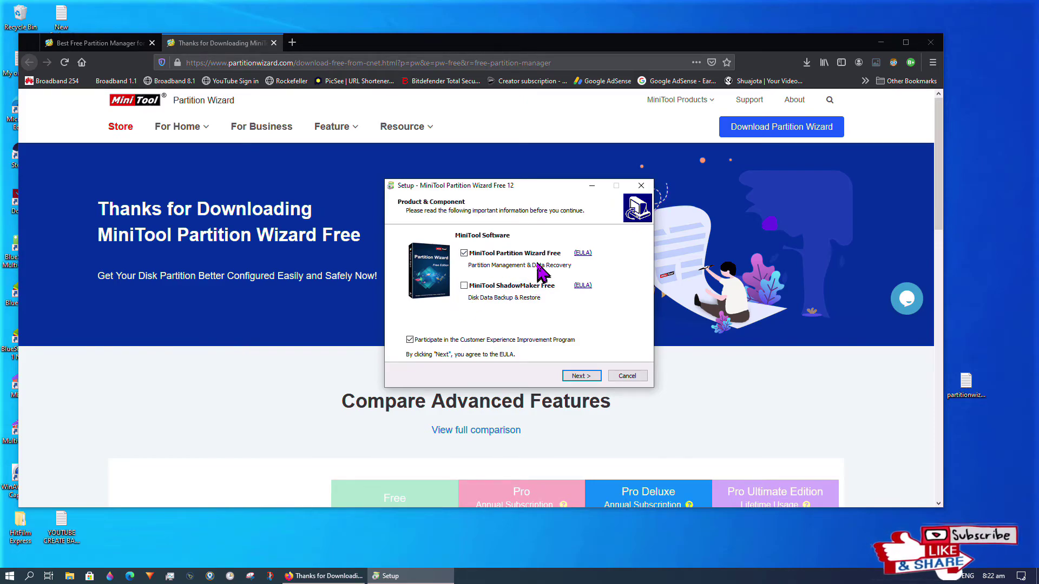
Install MiniTool Partition Wizard Free into C:\Program Files\MiniTool Partition Wizard 12, closing Firefox and its two tabs meanwhile
click(589, 376)
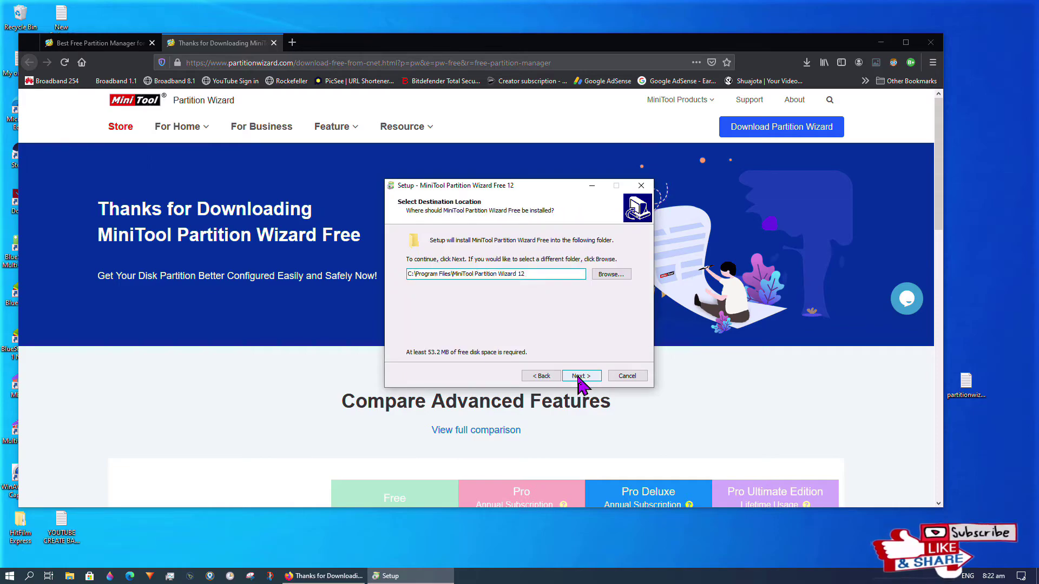
click(582, 377)
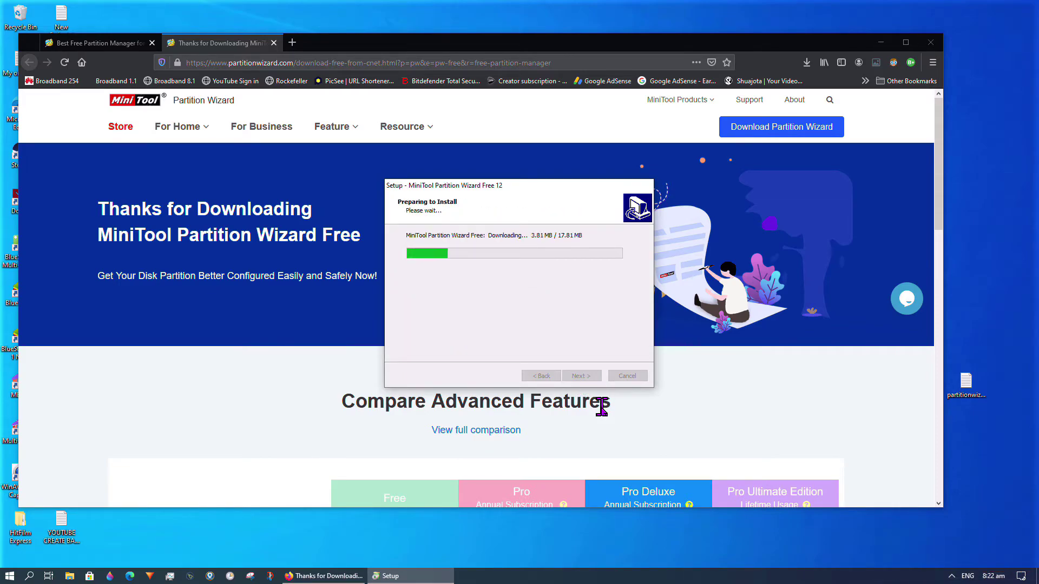
click(930, 42)
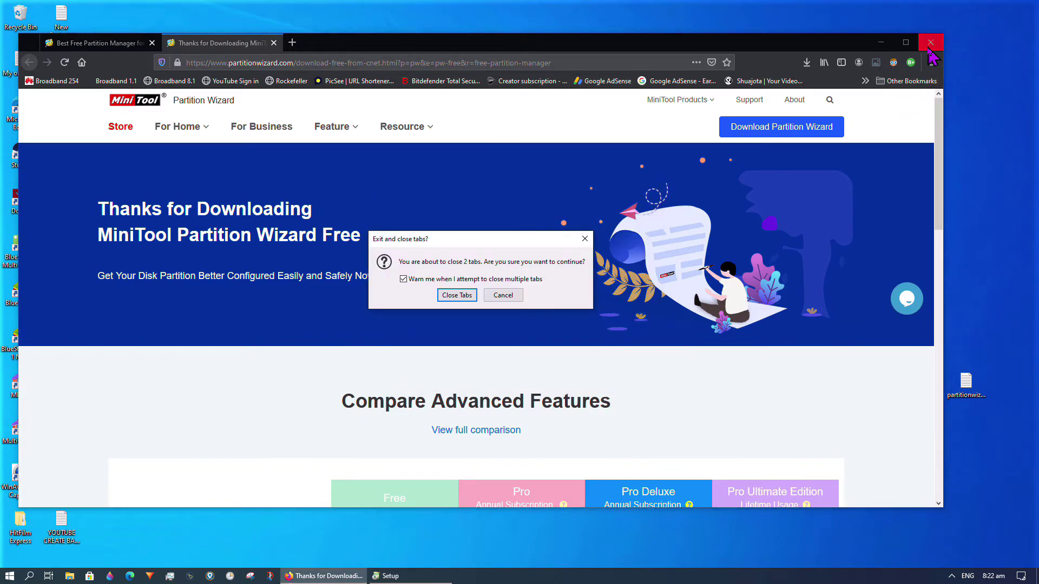
click(456, 296)
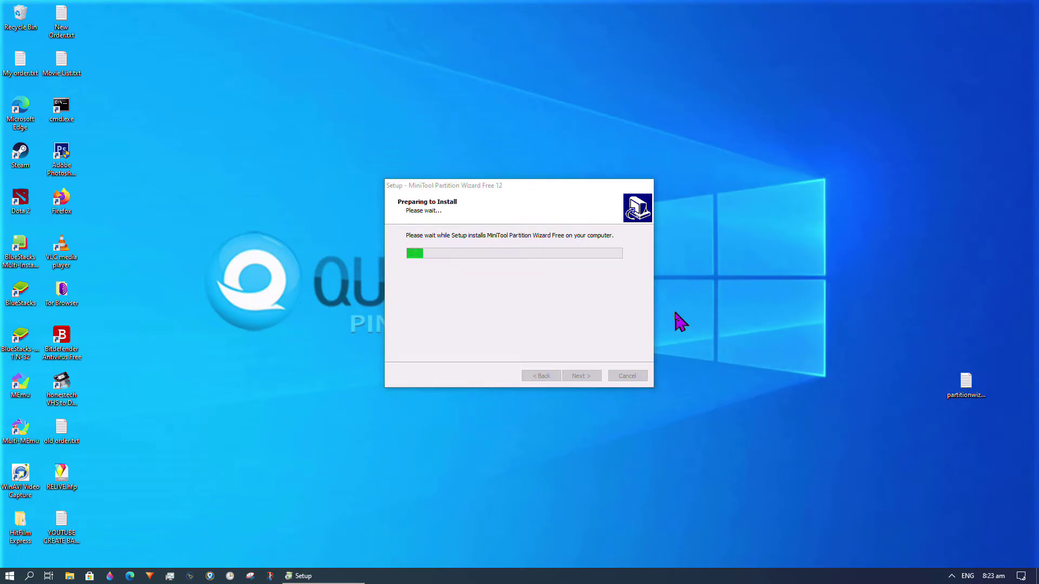
click(595, 374)
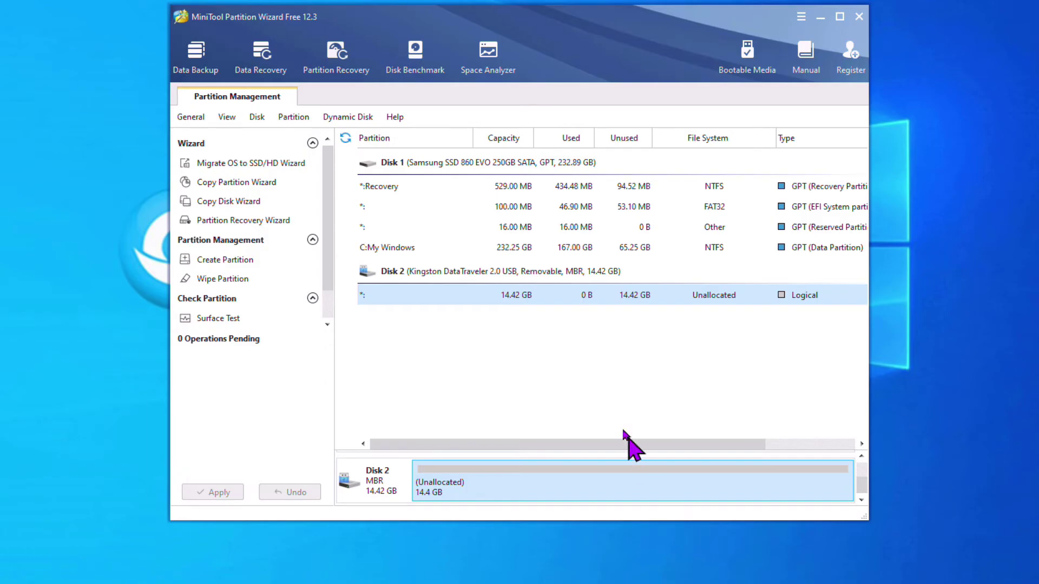
Examine the disk map for the Kingston USB stick on Disk 2 and check USB Drive (D:) in File Explorer
click(861, 469)
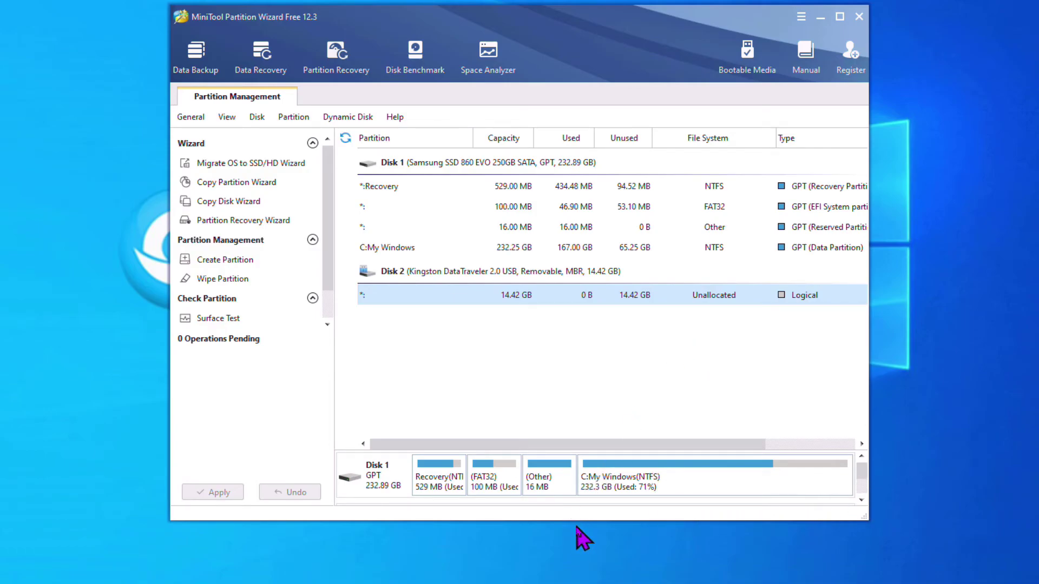
drag(561, 521, 573, 576)
click(863, 549)
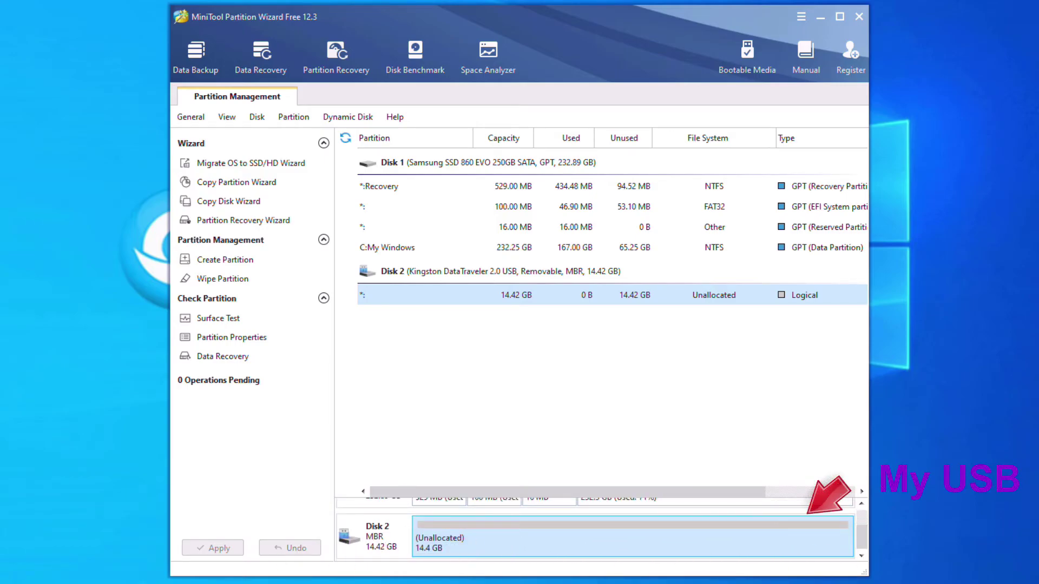
key(super+e)
click(107, 220)
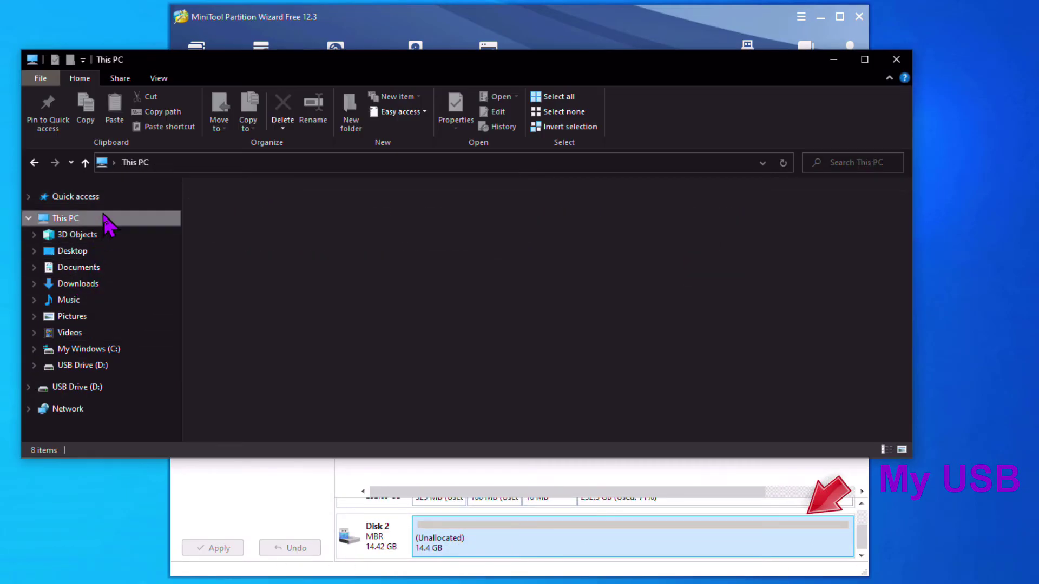
click(471, 326)
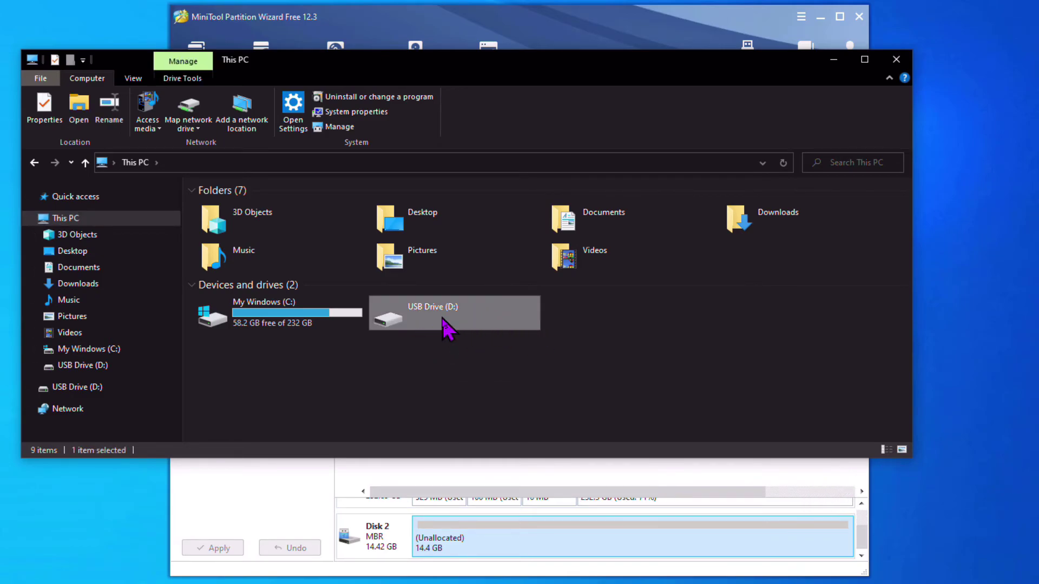
click(836, 59)
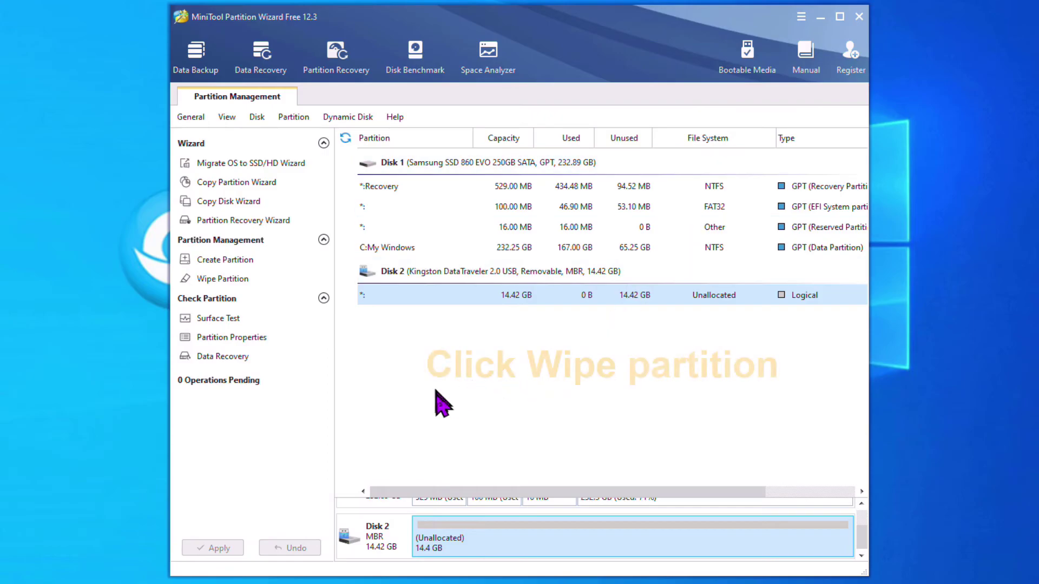
Wipe the unallocated partition on Disk 2 with Fill Sectors with Zero and apply the pending change
right_click(494, 530)
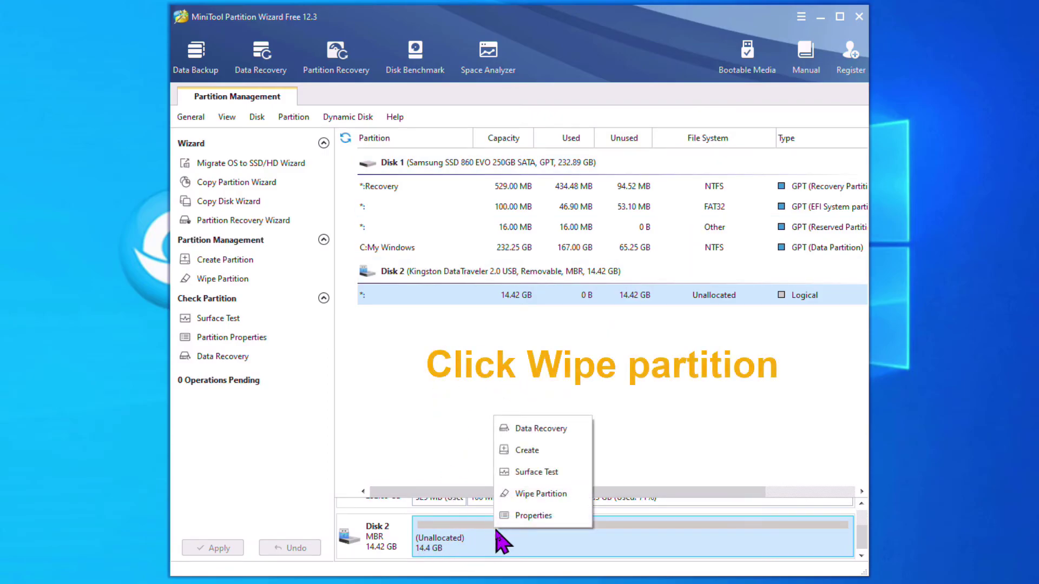
click(560, 495)
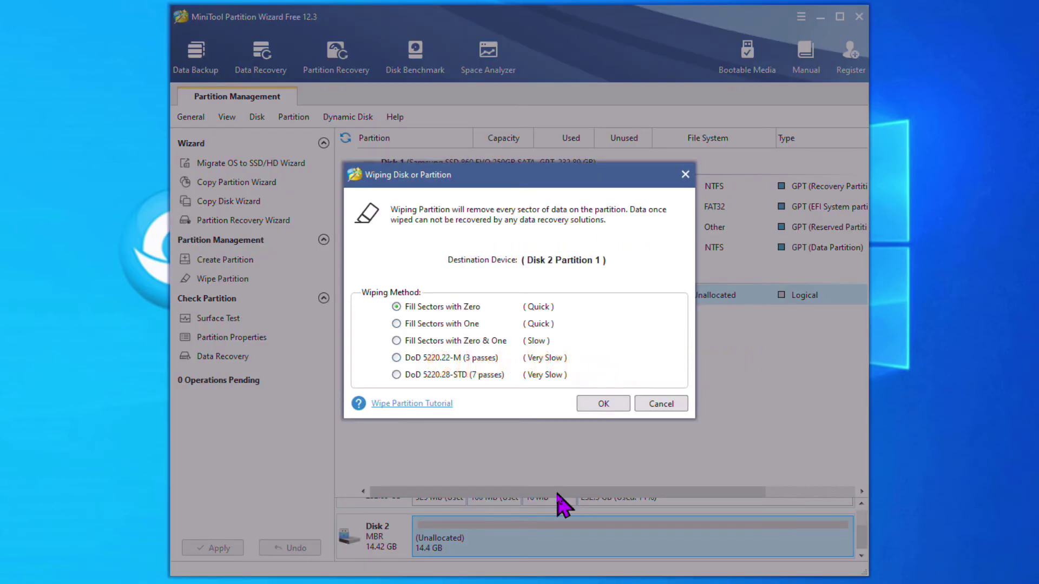
click(602, 404)
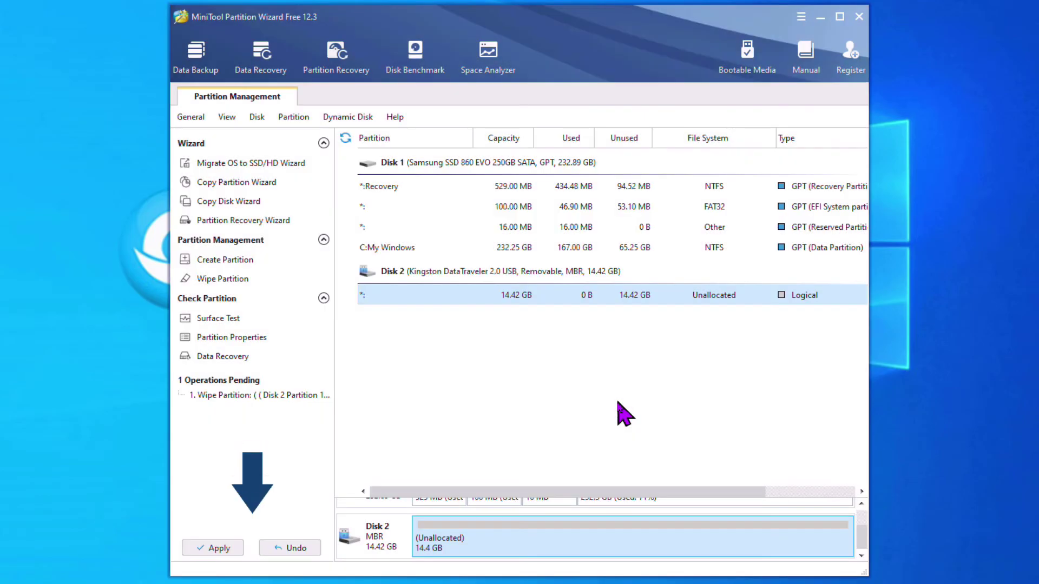
click(219, 548)
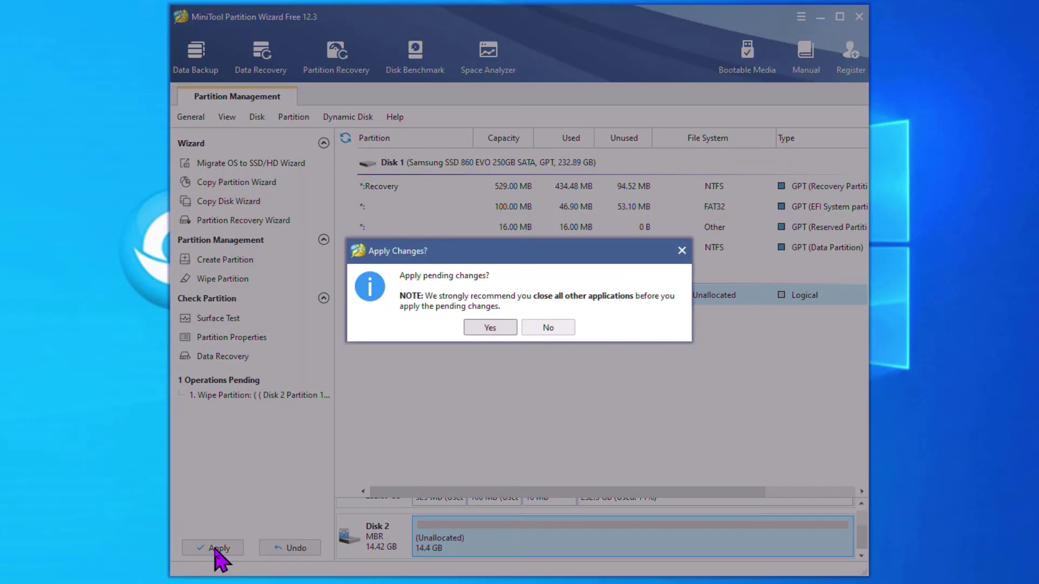
click(499, 331)
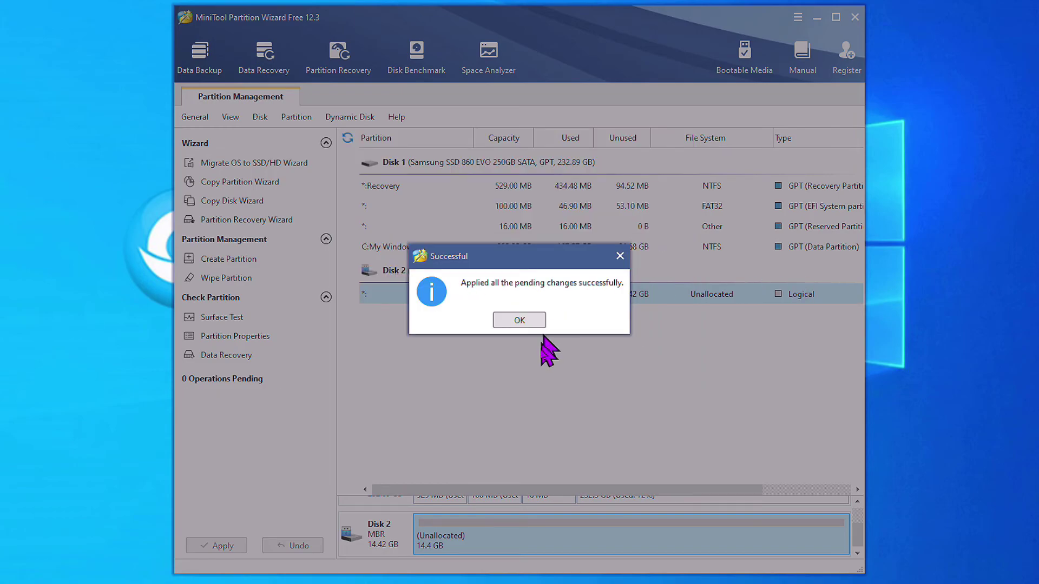
click(538, 318)
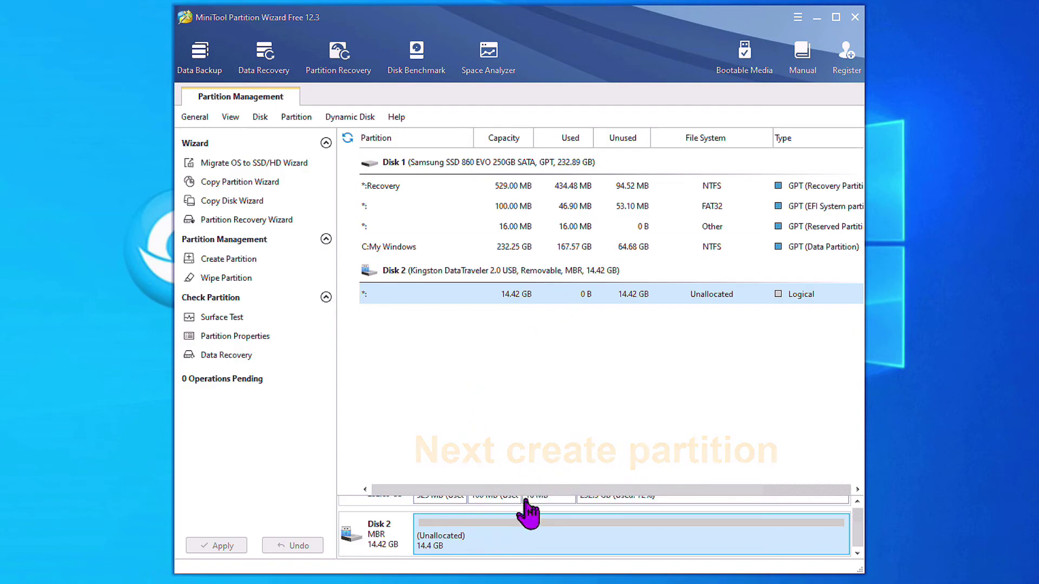
Create a primary NTFS partition labelled NEW USB with drive letter E: across the unallocated space on Disk 2
scroll(530, 535, up, 1)
scroll(522, 539, down, 1)
right_click(518, 538)
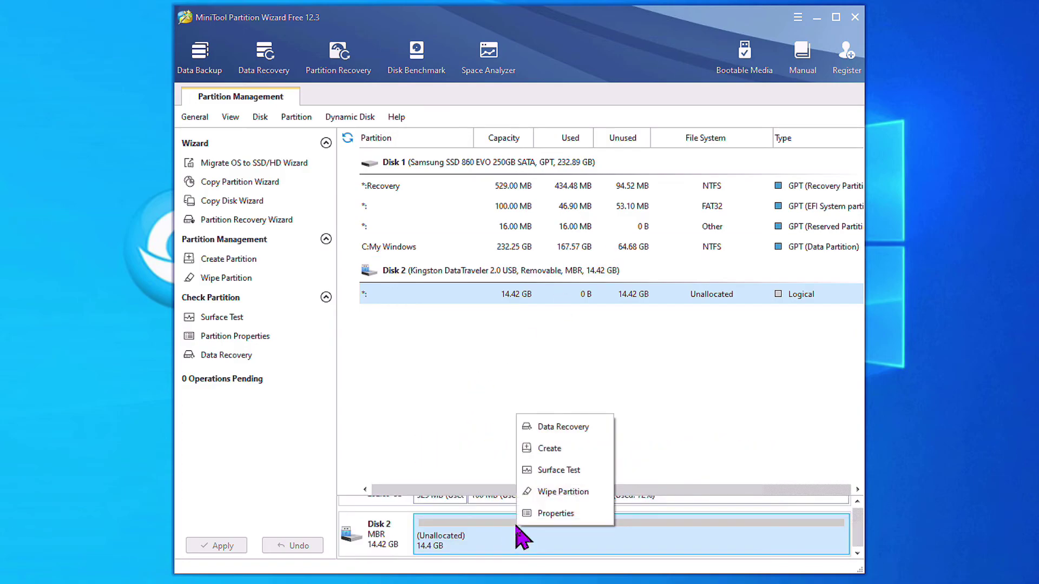
click(592, 456)
click(481, 224)
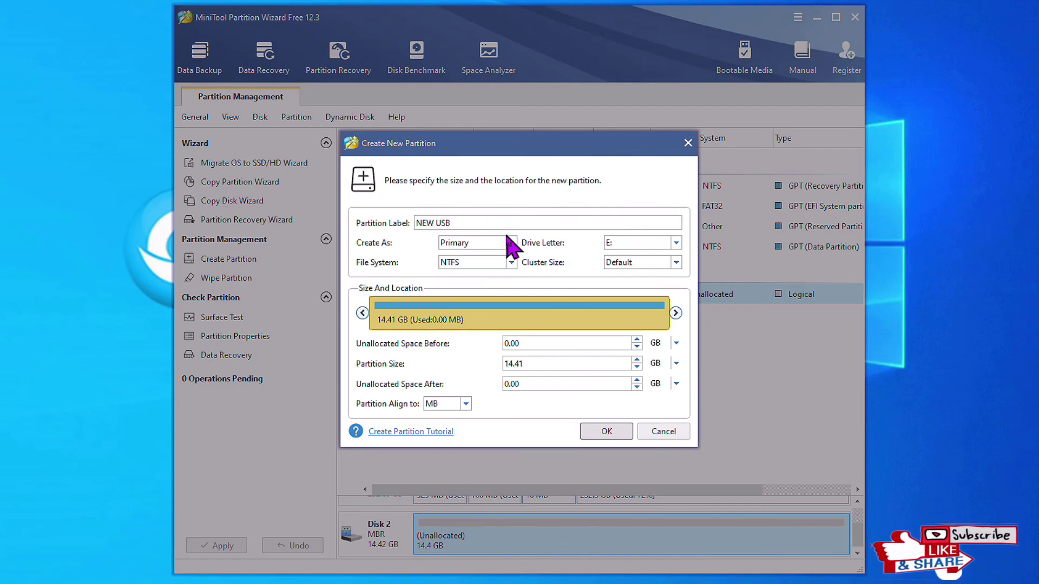
click(510, 262)
click(489, 292)
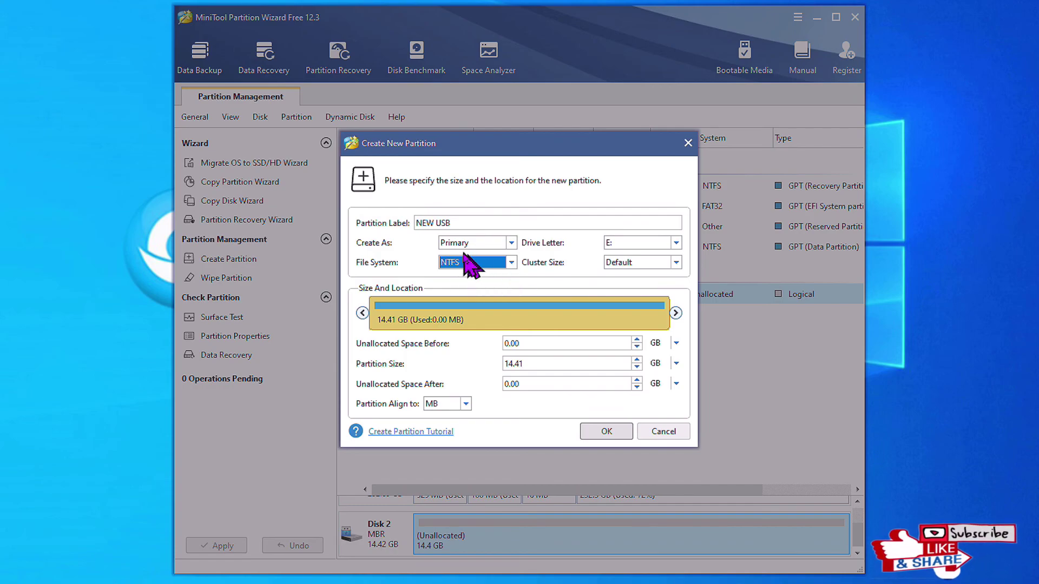
click(491, 244)
click(467, 254)
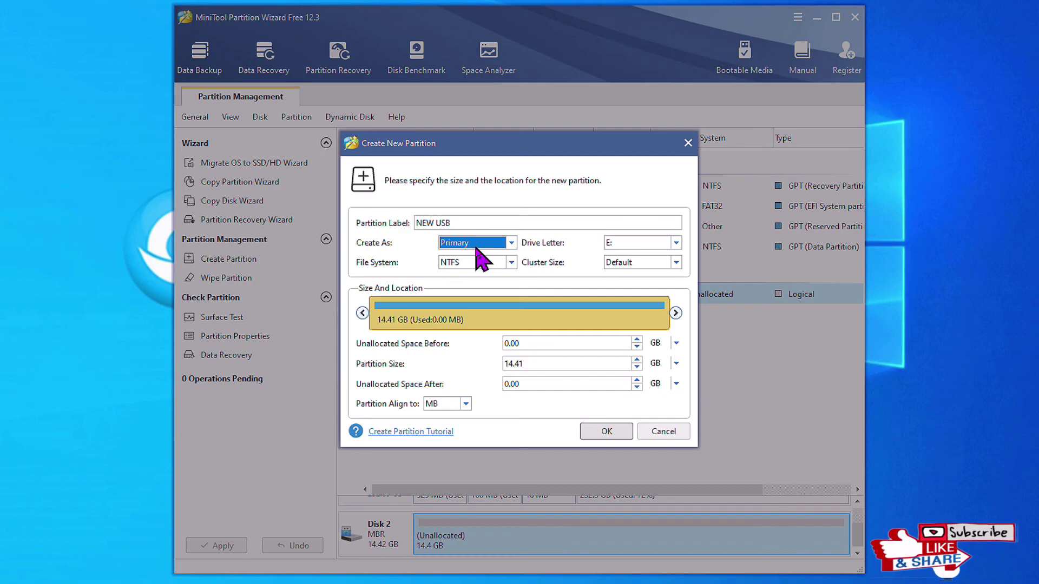
click(606, 433)
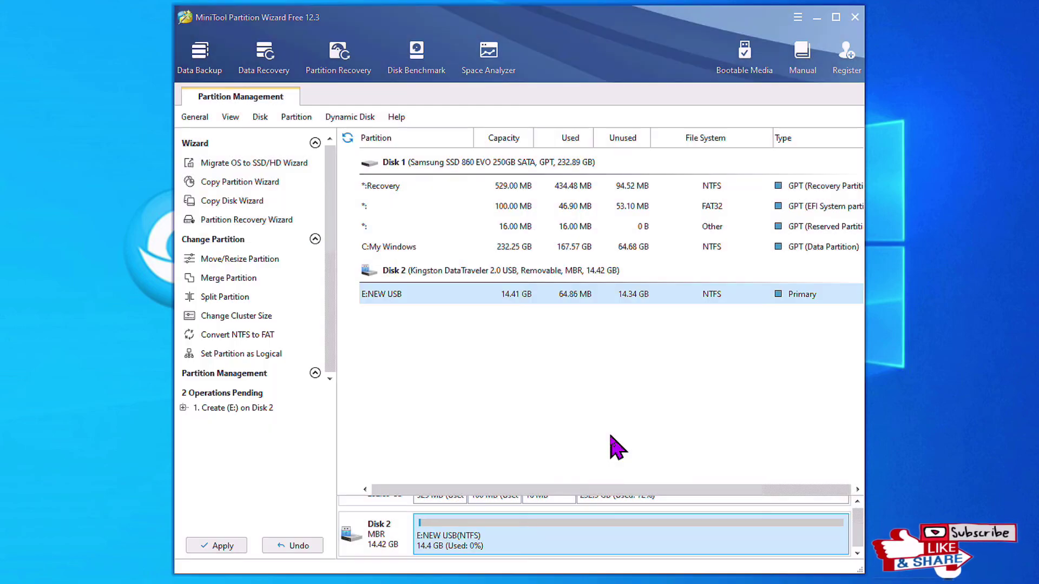
Apply the pending partition creation on Disk 2, acknowledge its completion, and quit MiniTool Partition Wizard
click(227, 545)
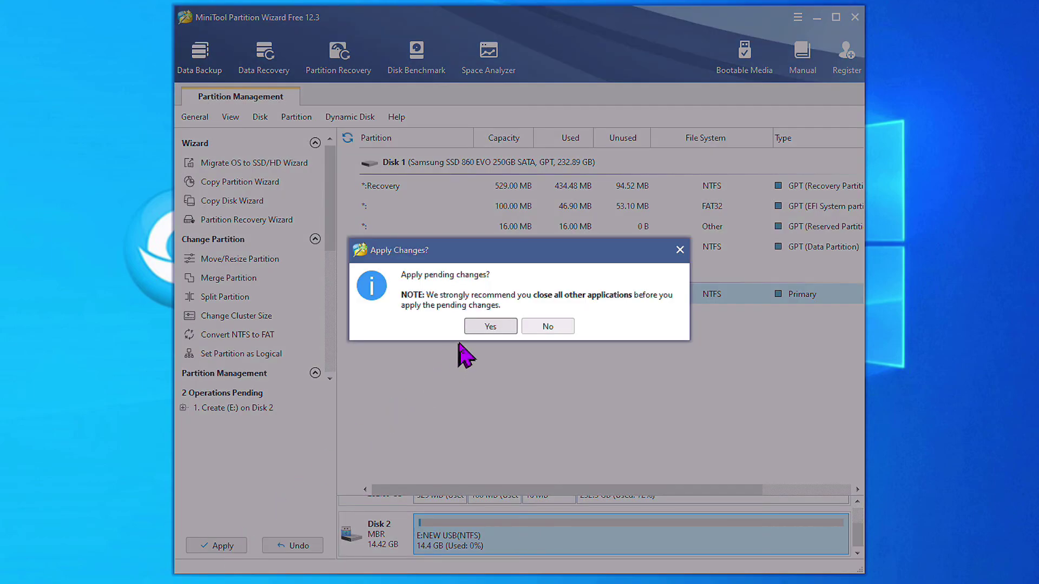
click(492, 325)
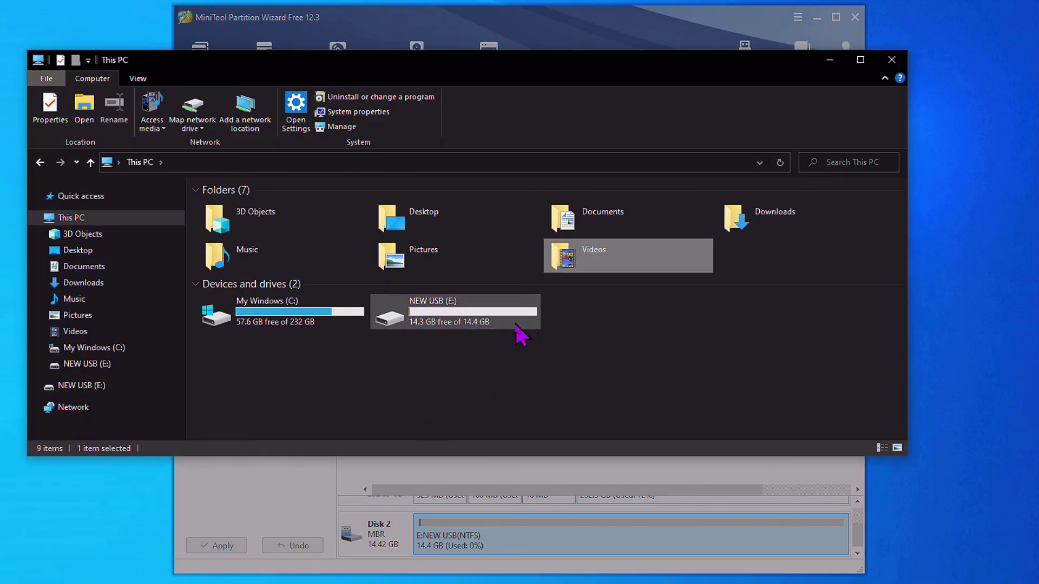
click(515, 325)
click(556, 40)
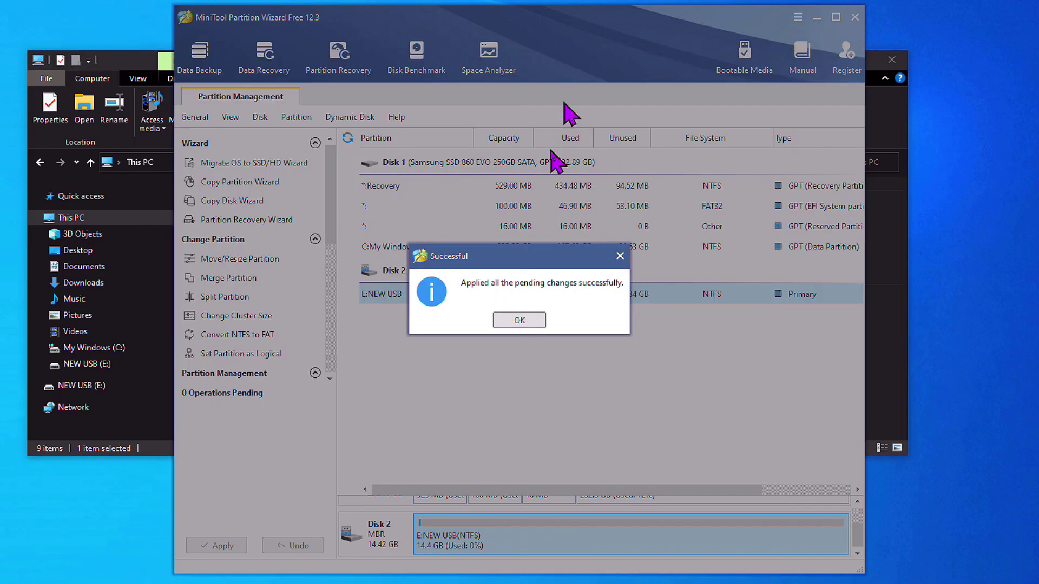
click(536, 322)
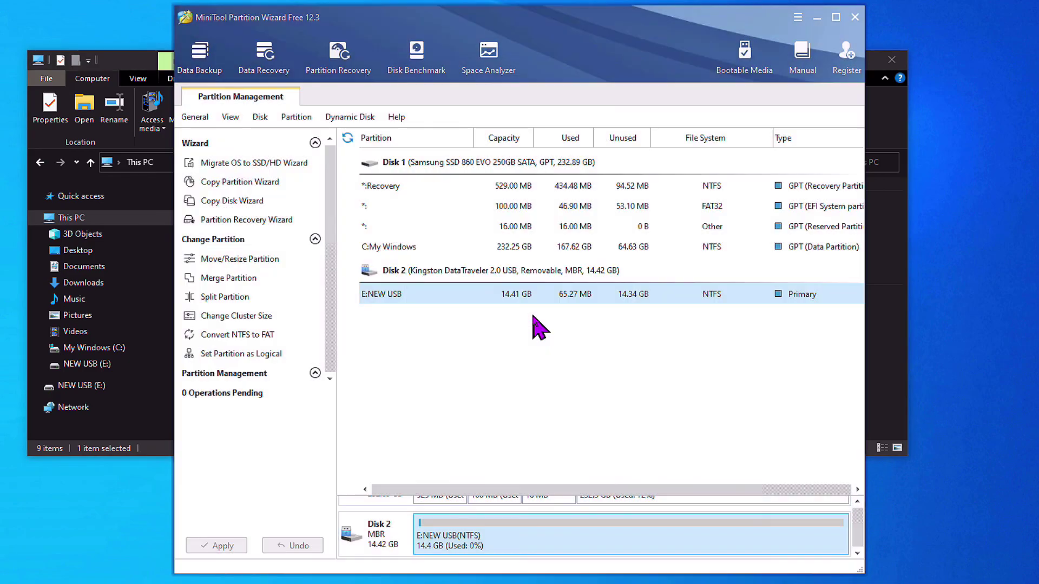
click(855, 17)
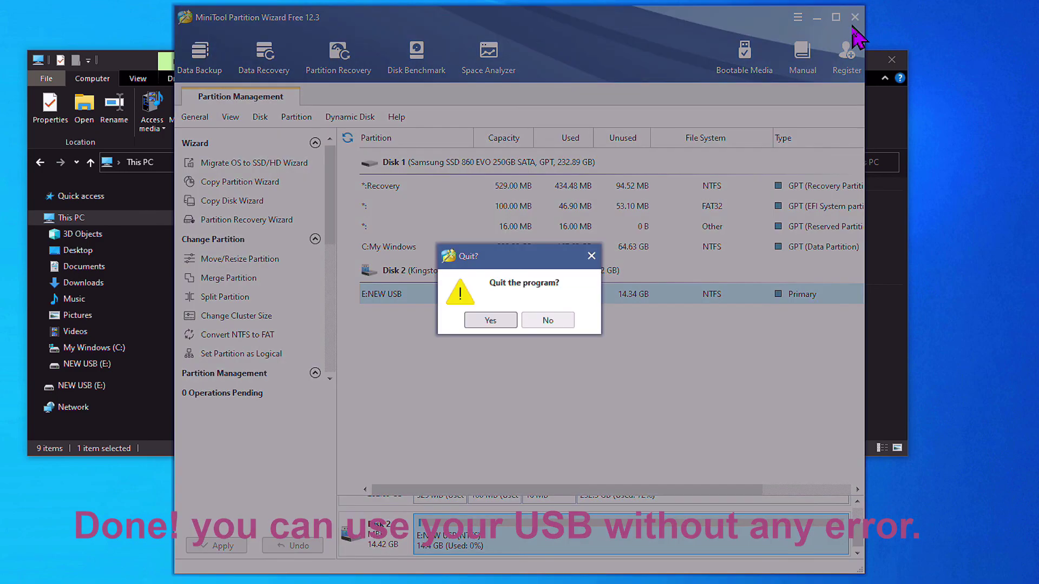
click(505, 324)
Check the contents of the NEW USB (E:) drive in File Explorer and return to This PC
click(471, 341)
double_click(482, 329)
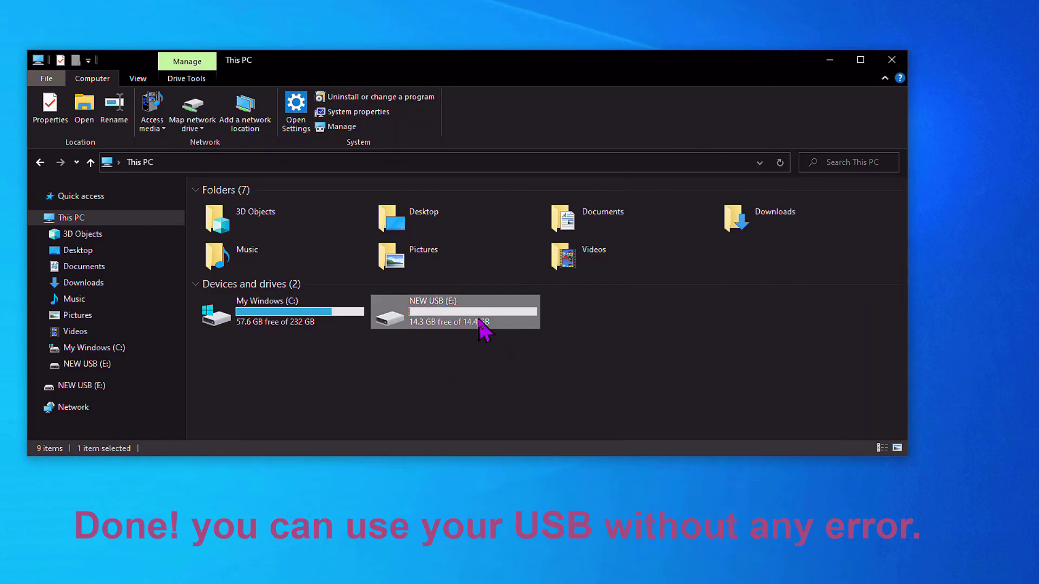
click(40, 162)
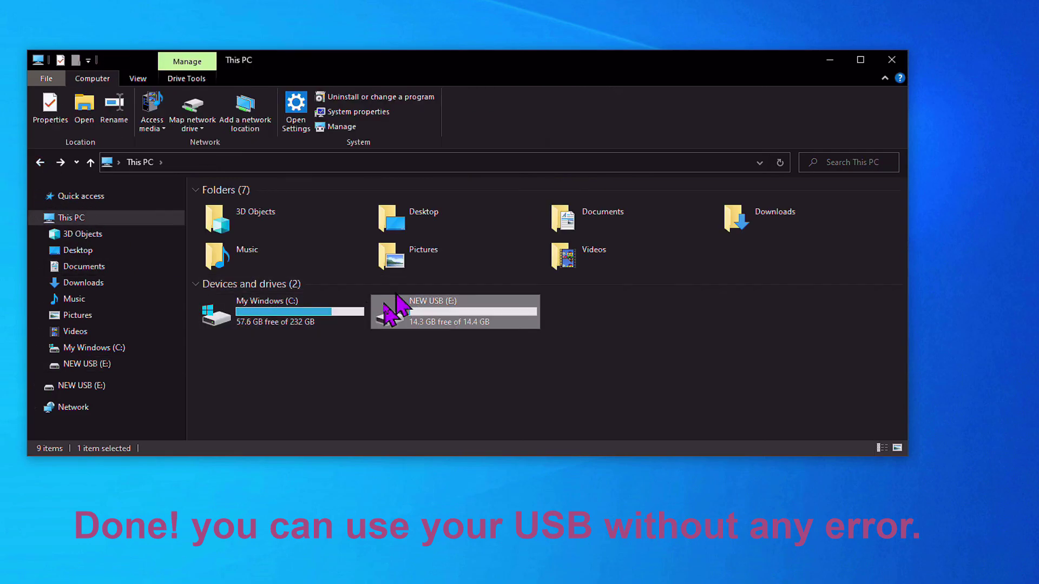
double_click(489, 327)
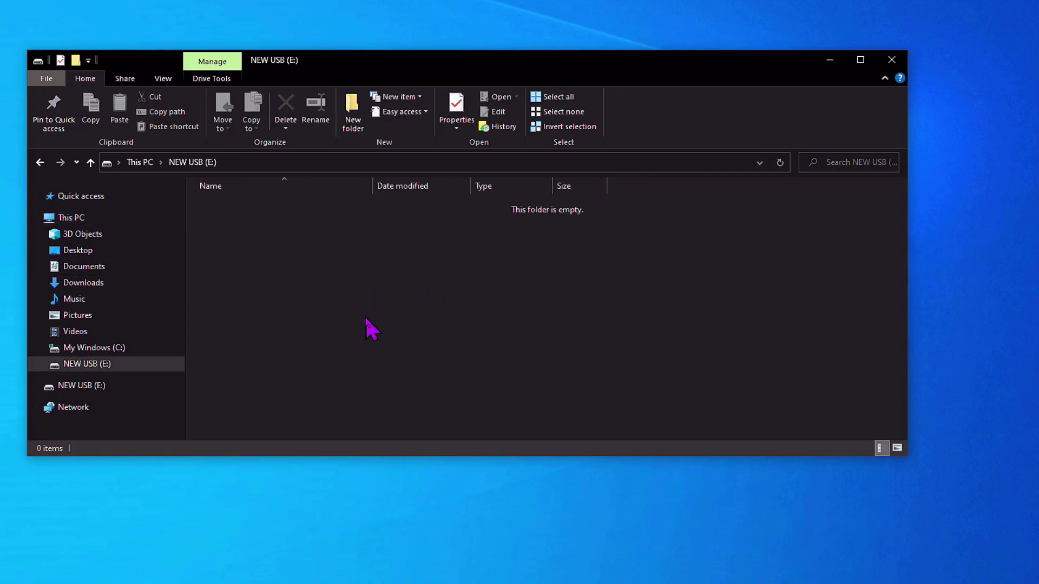
click(40, 162)
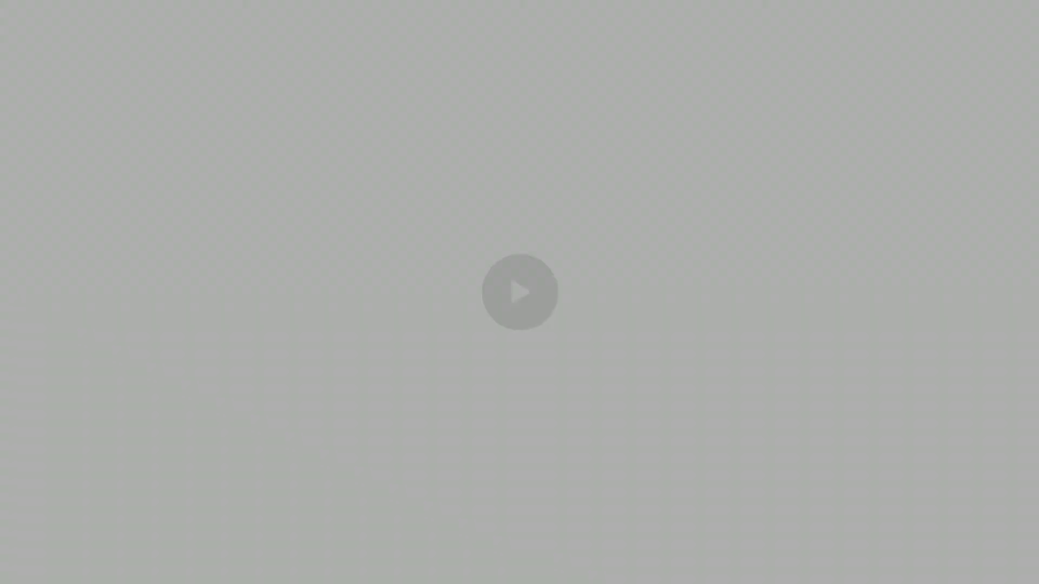